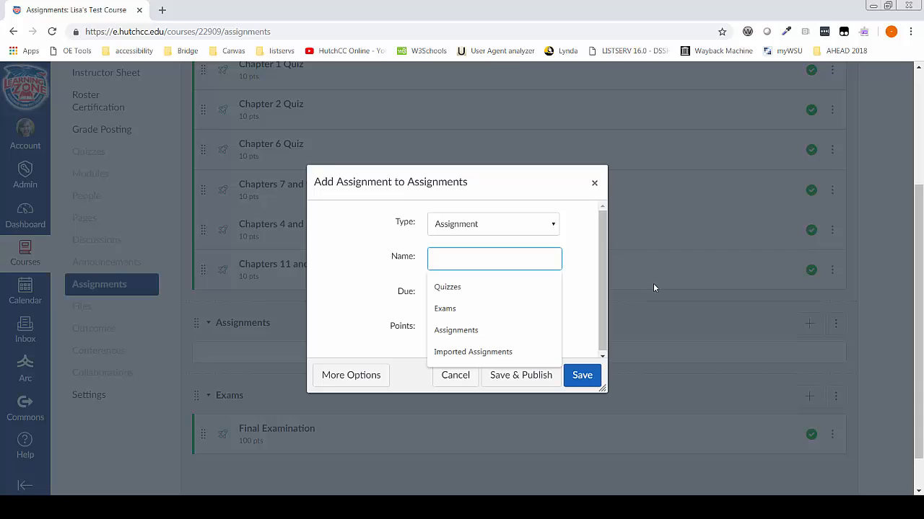
Name the new assignment in the Assignments group "Time Management Reflection", set it to 10 points, and save and publish it.
text(Time Management Reflection)
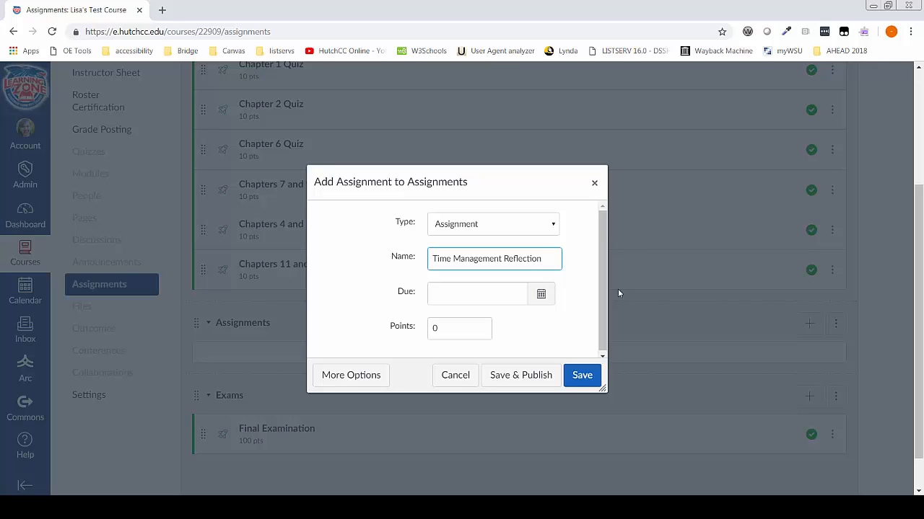
click(433, 328)
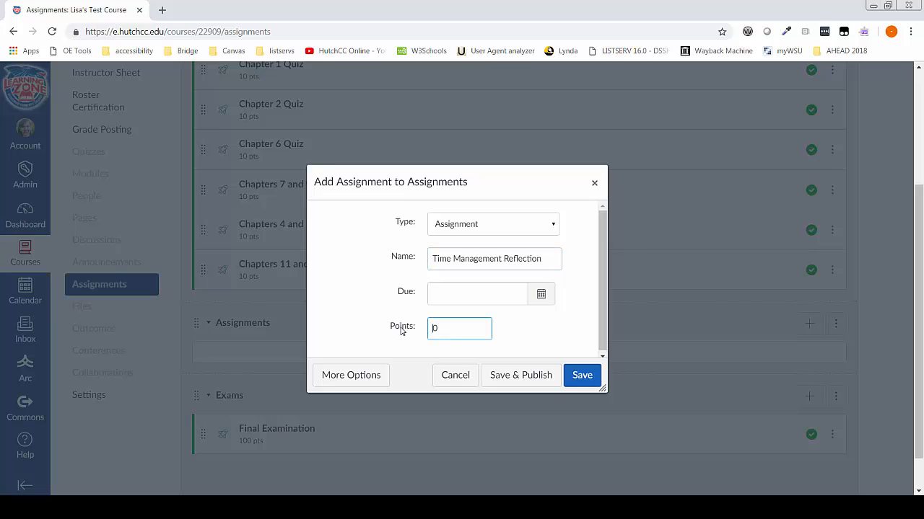
text(1)
click(528, 382)
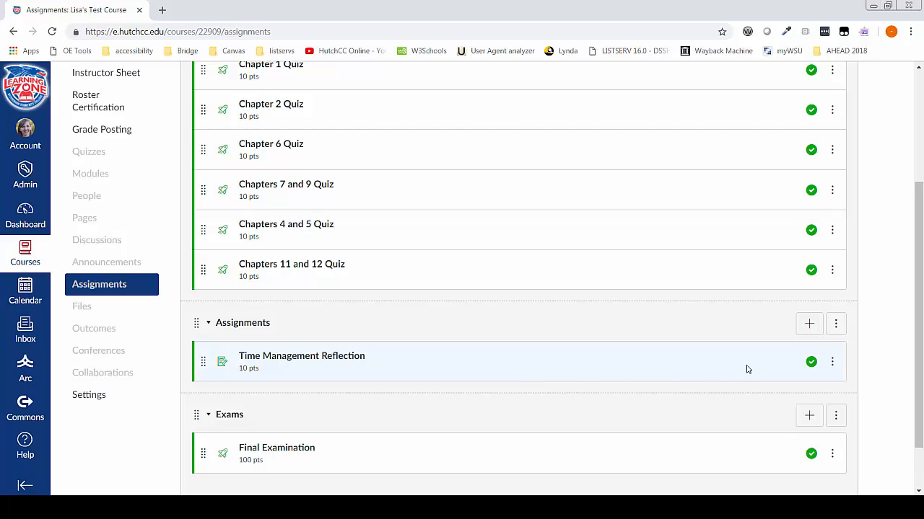
Add a "Money Management Reflection" assignment worth 10 points to the Assignments group and open its full editing options.
click(806, 330)
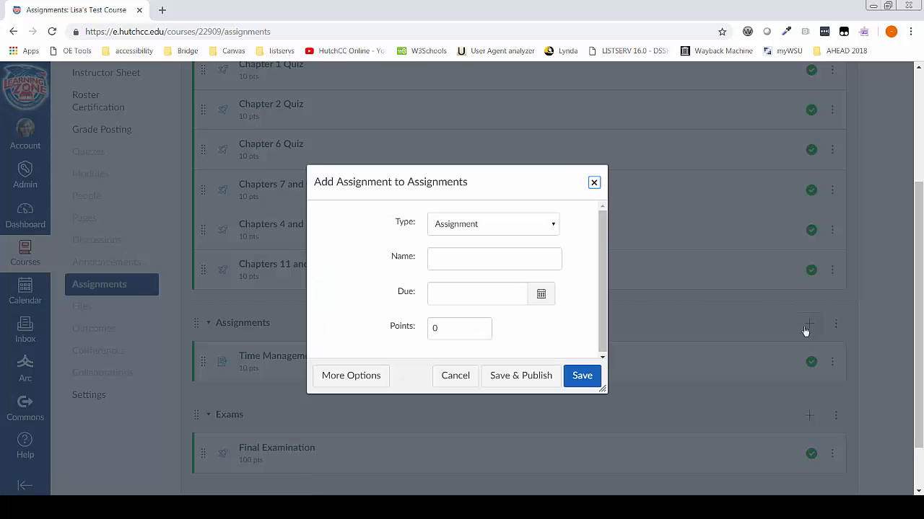
click(514, 262)
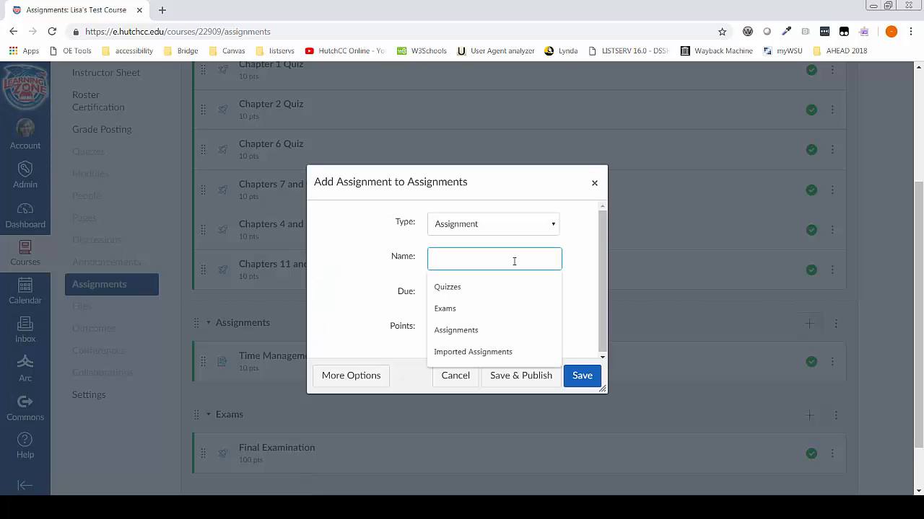
text(Money)
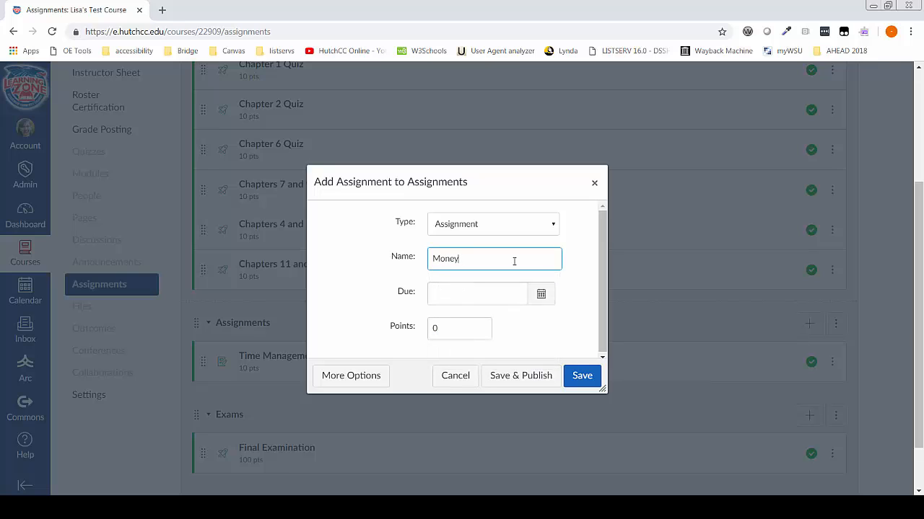
text( Management Reflection)
double_click(436, 331)
text(10)
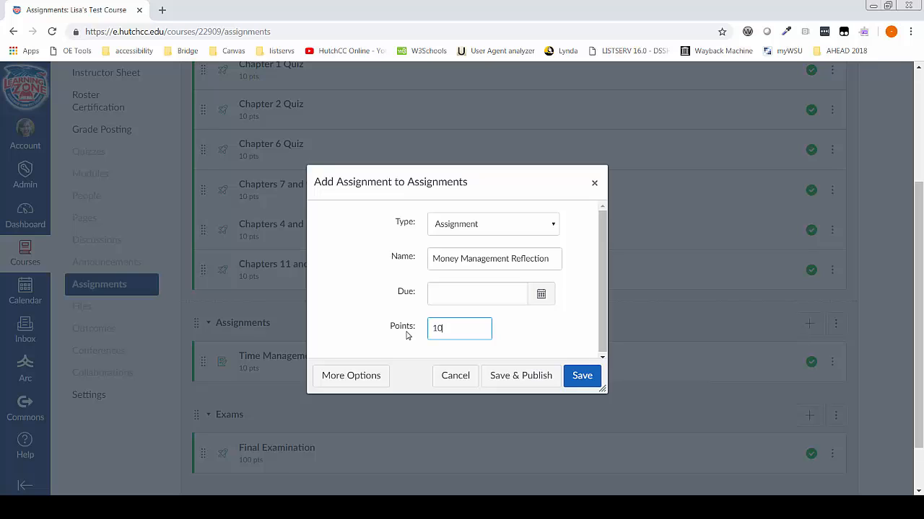
click(368, 376)
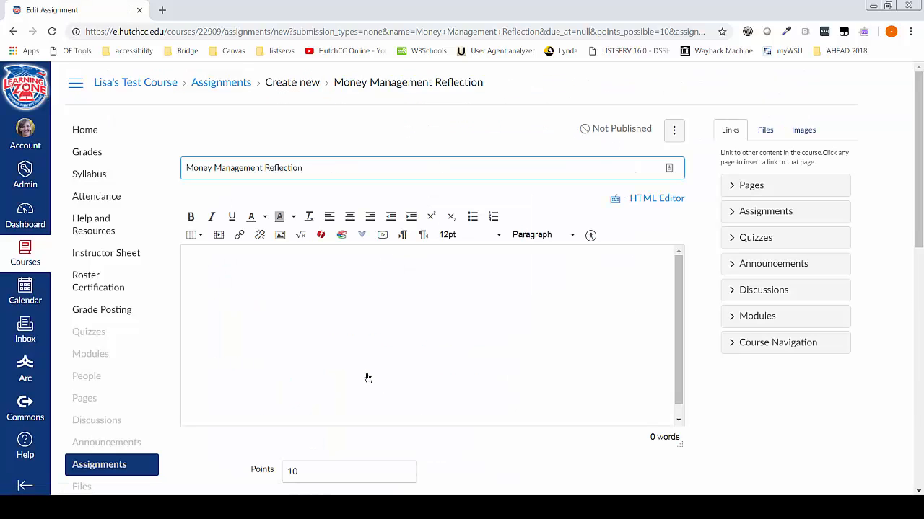
Set the submission type of Money Management Reflection to On Paper, then save and publish the assignment.
click(274, 275)
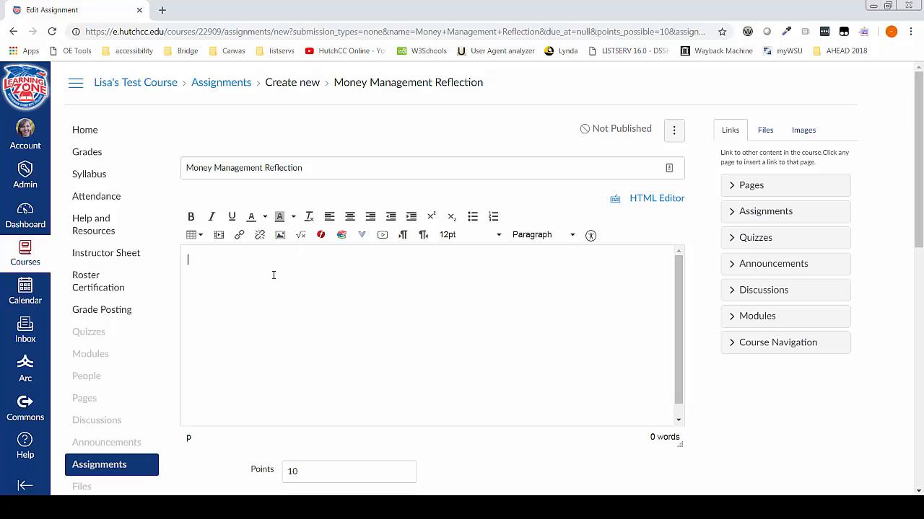
scroll(276, 278, down, 1)
scroll(478, 446, down, 3)
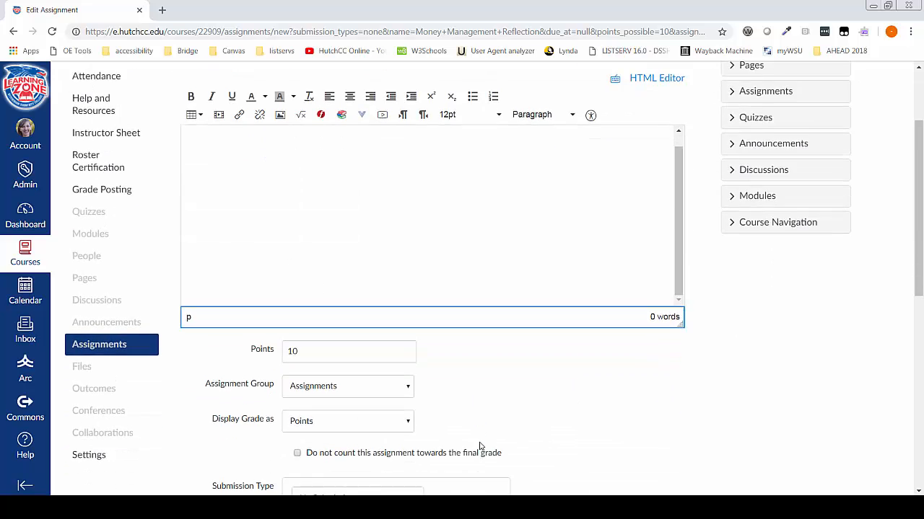
click(506, 279)
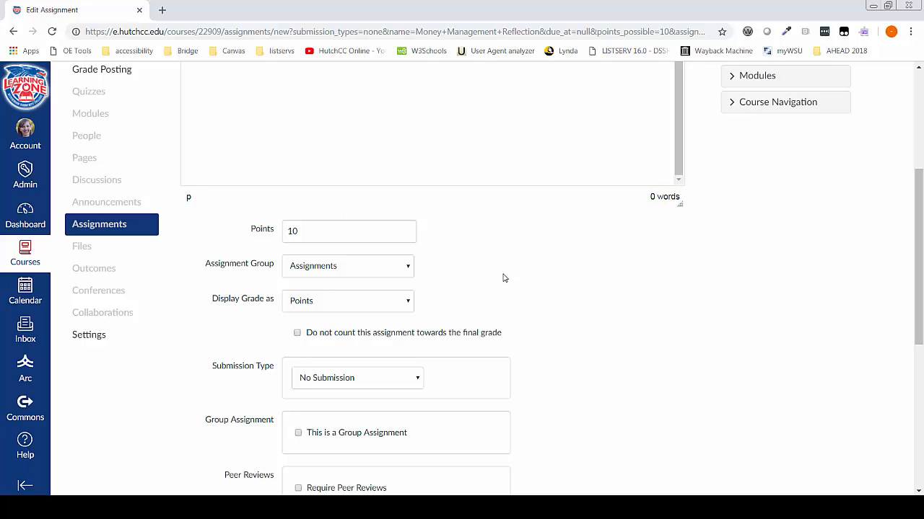
click(405, 269)
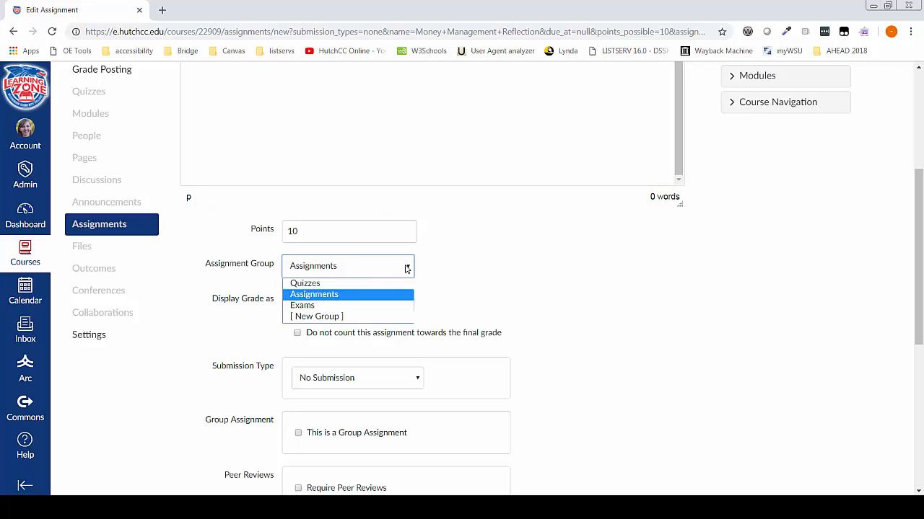
click(406, 269)
scroll(407, 268, down, 2)
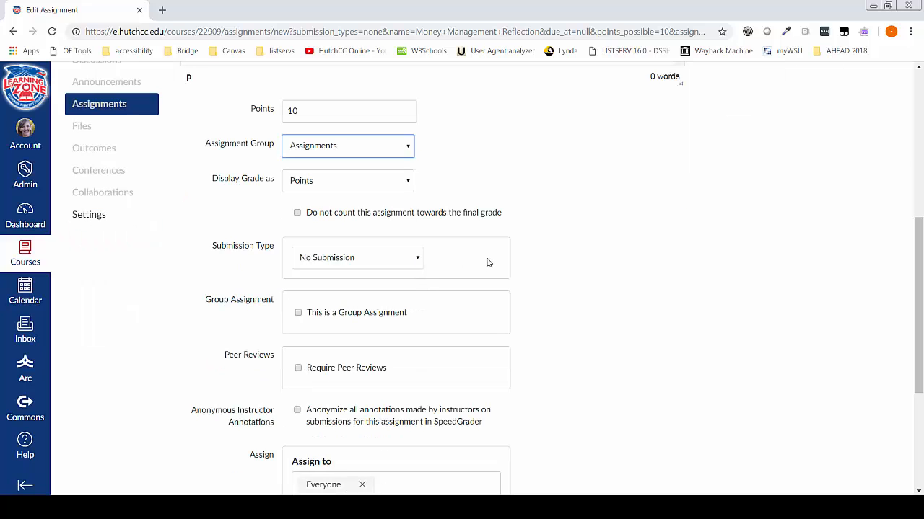
click(418, 262)
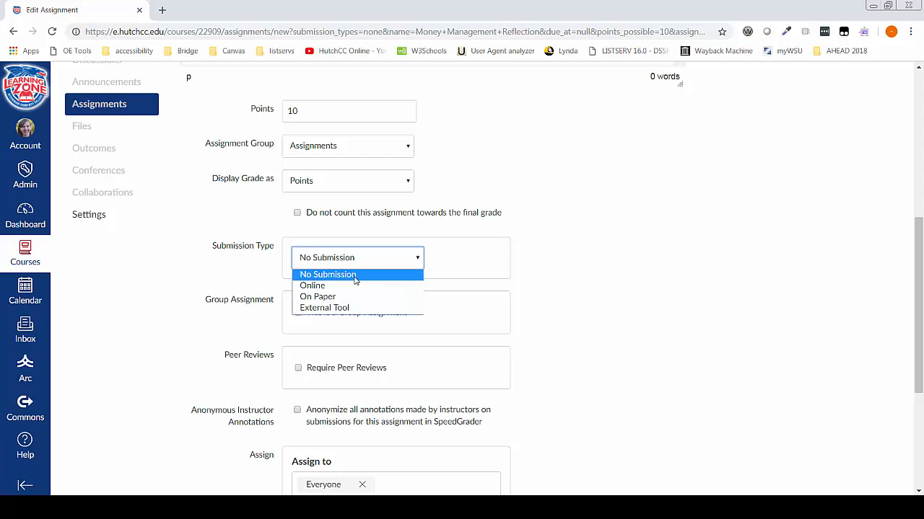
click(338, 298)
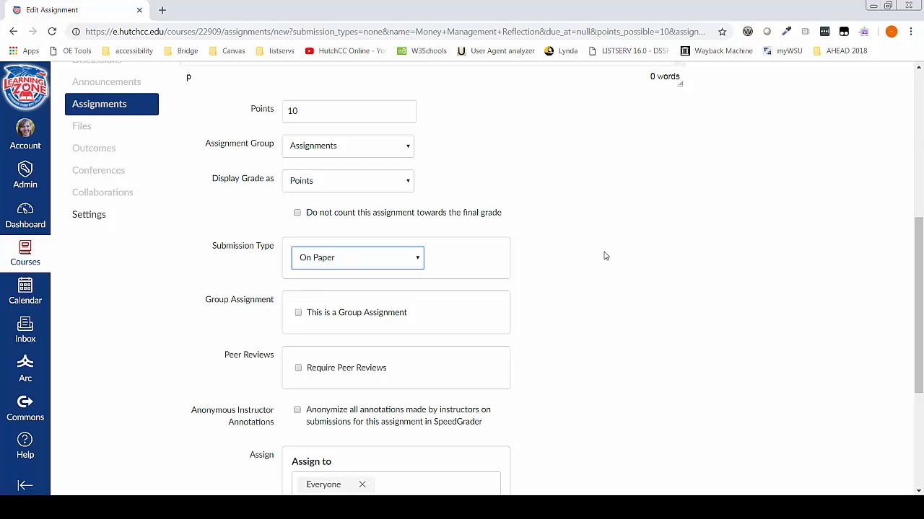
scroll(605, 256, down, 3)
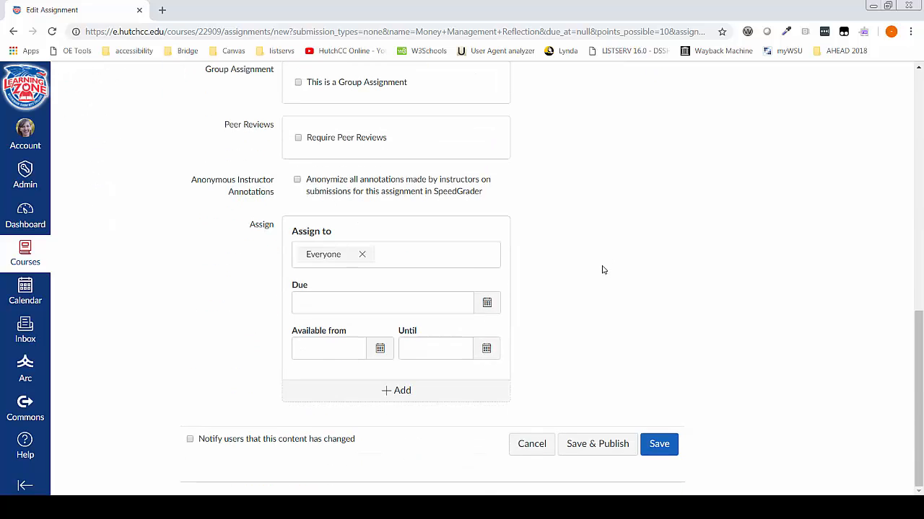
click(588, 444)
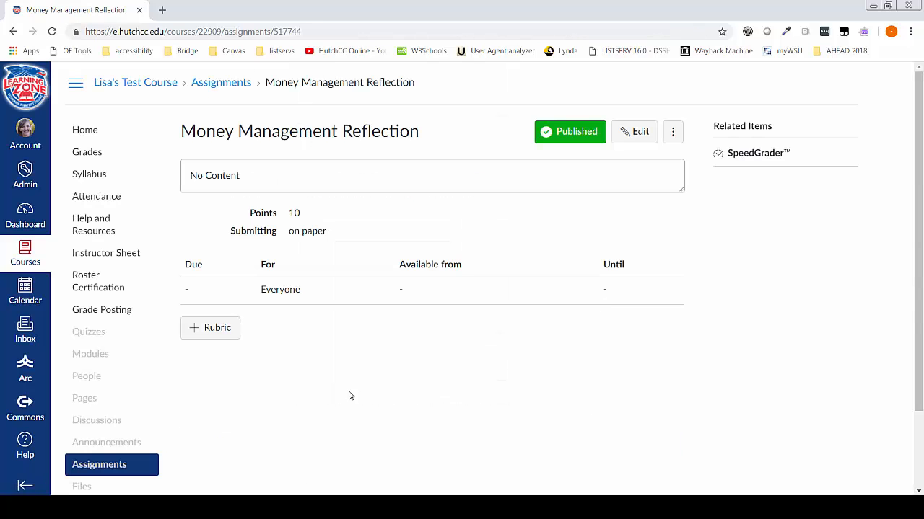
Return to the course's assignments list and unpublish, then republish, Money Management Reflection.
click(112, 469)
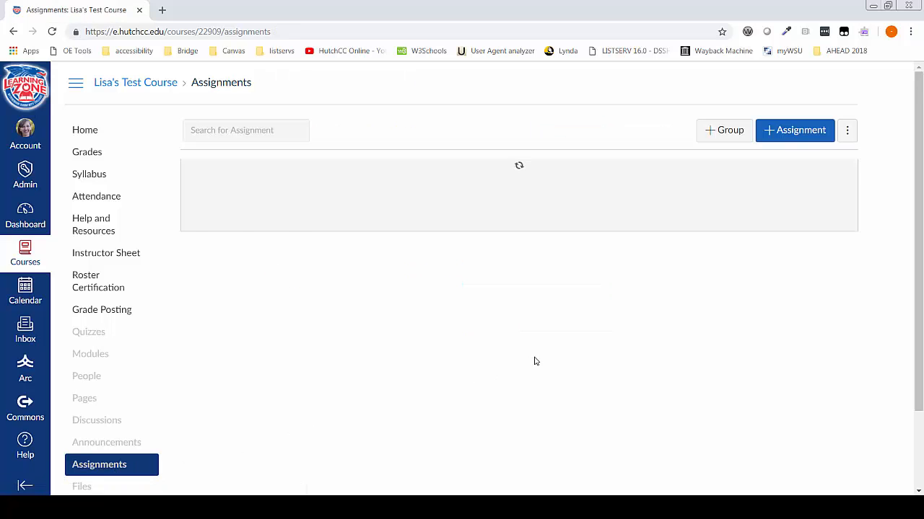
scroll(536, 361, down, 3)
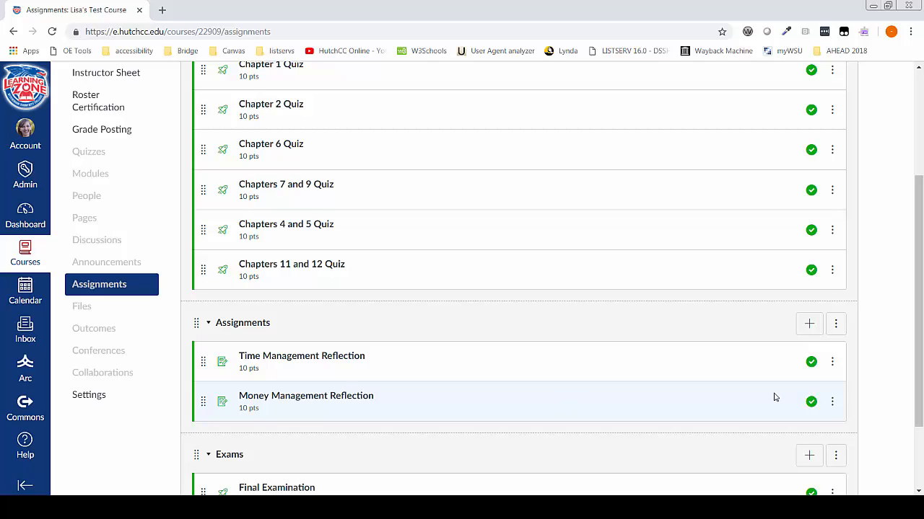
click(811, 402)
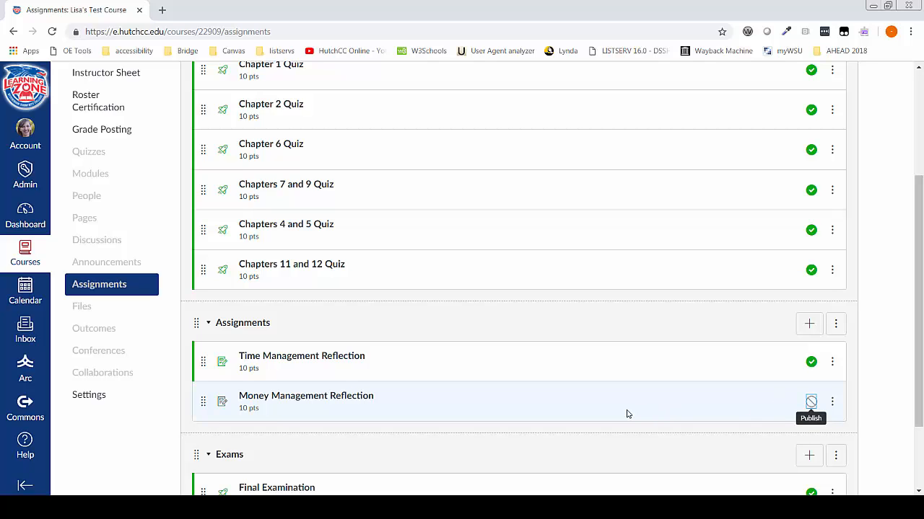
click(811, 403)
Start a new item in the Quizzes group, review the available types, and keep the type as Assignment.
scroll(752, 406, up, 3)
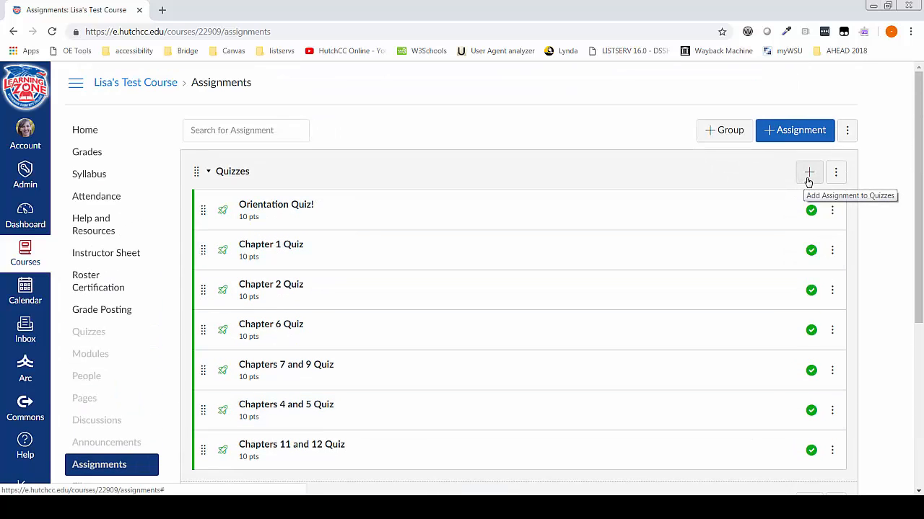
click(808, 175)
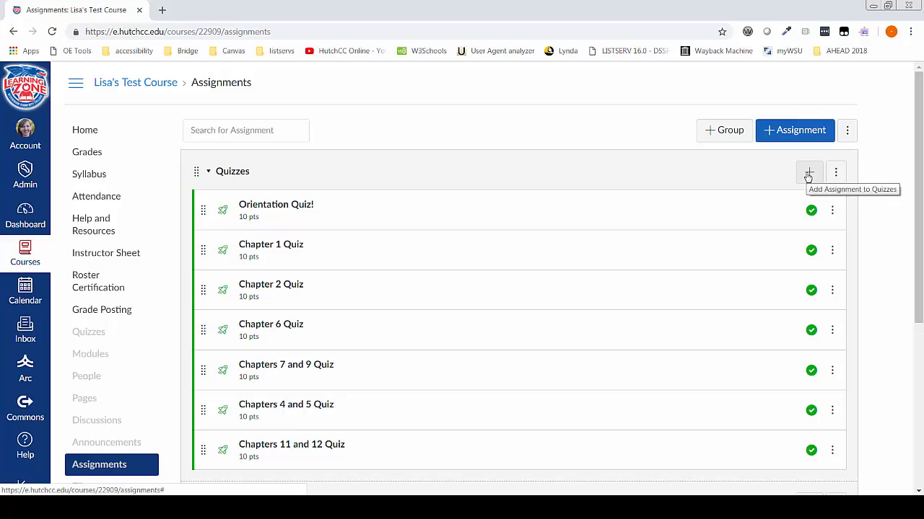
click(808, 175)
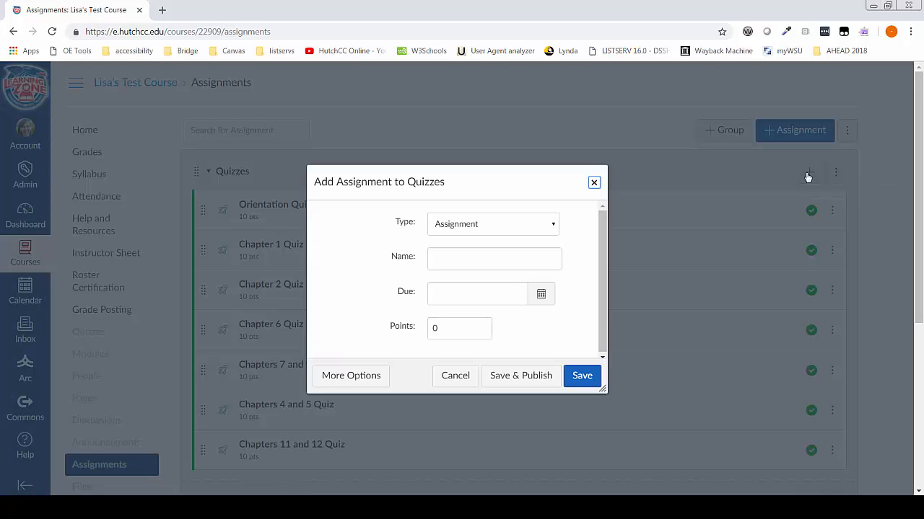
click(554, 224)
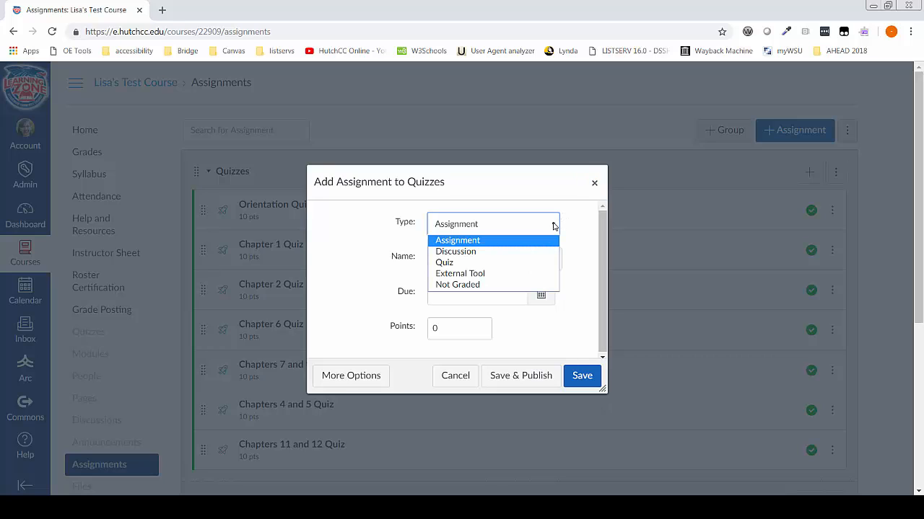
click(502, 242)
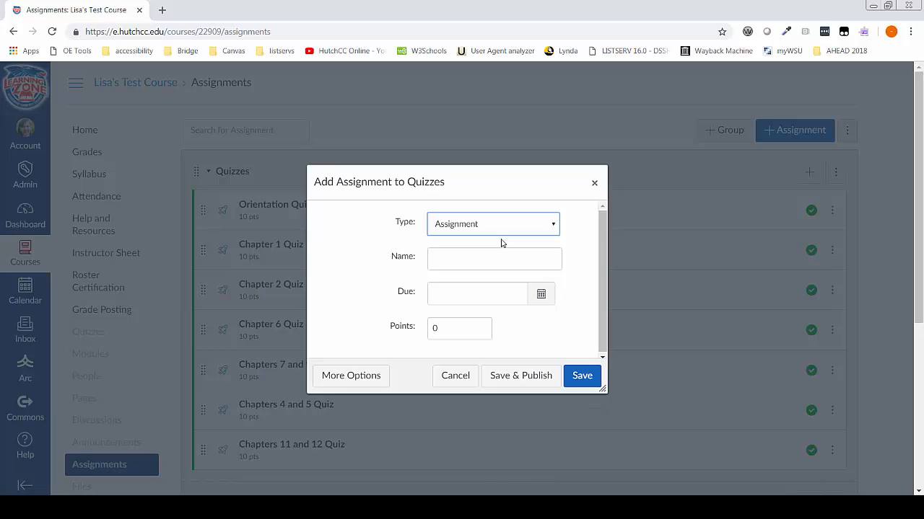
click(504, 231)
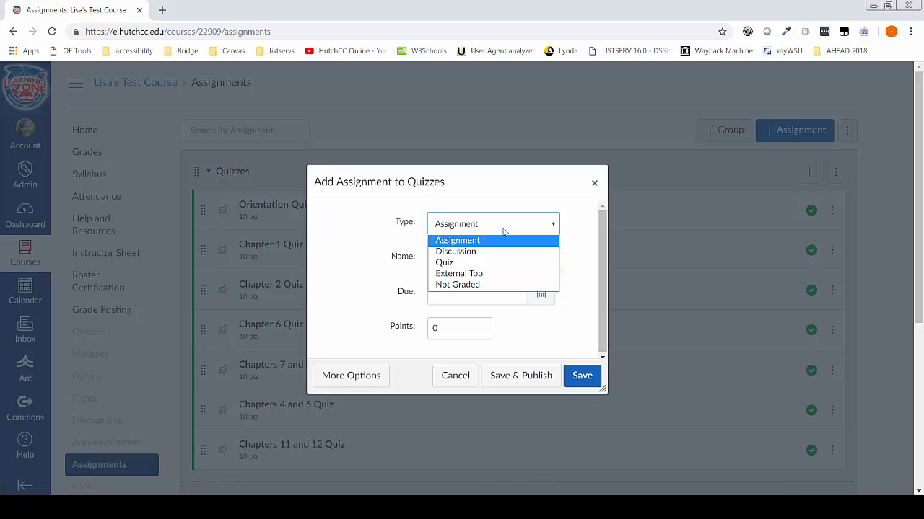
click(501, 240)
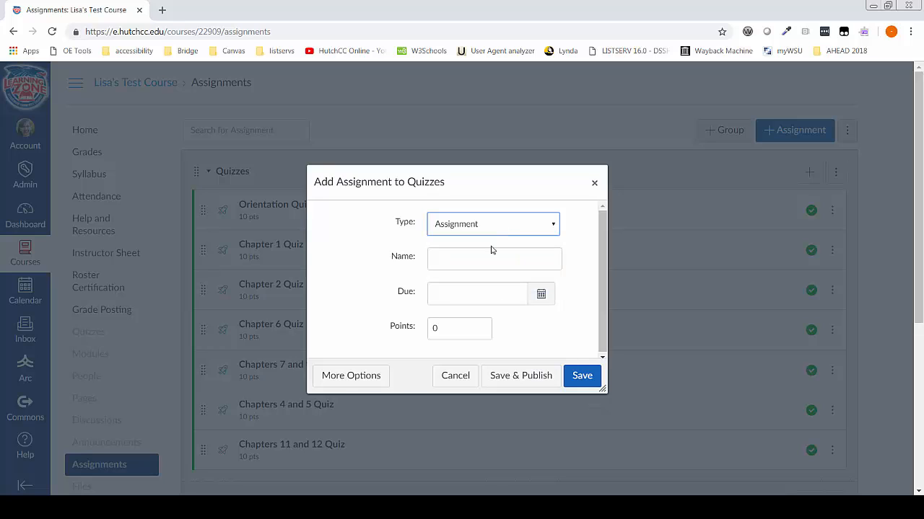
Name the new Quizzes item "Chapter 10 Quiz", set it to 50 points, and save and publish it.
click(482, 262)
text(Chapt)
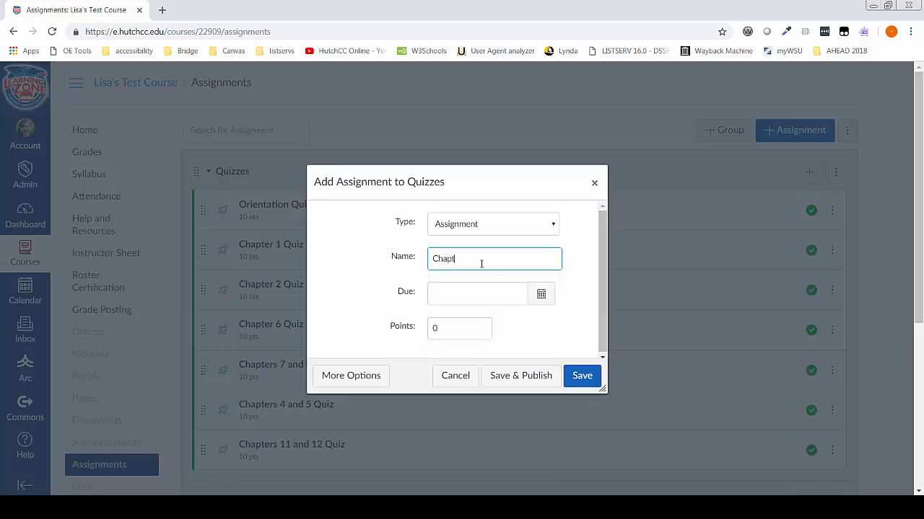
text(er 10 Quiz)
click(436, 327)
text(50)
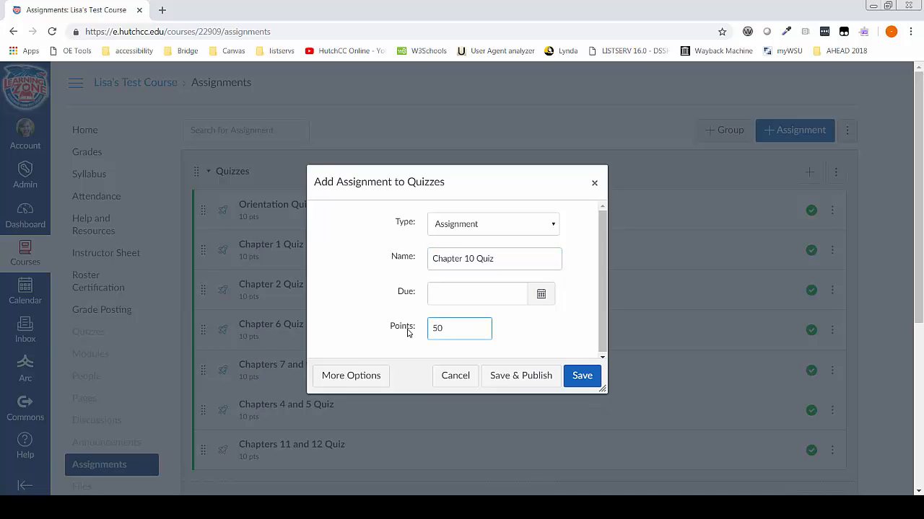
click(532, 374)
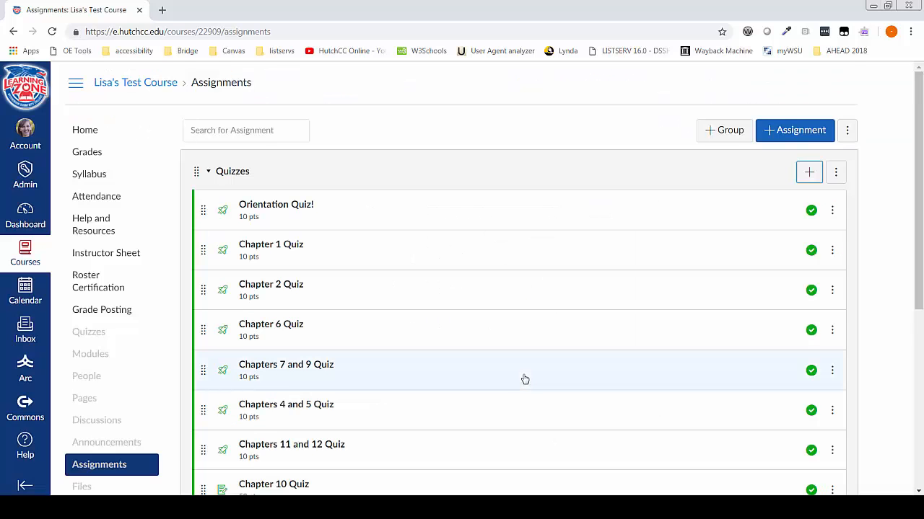
Duplicate Money Management Reflection in the Assignments group and publish the copy.
scroll(512, 368, down, 1)
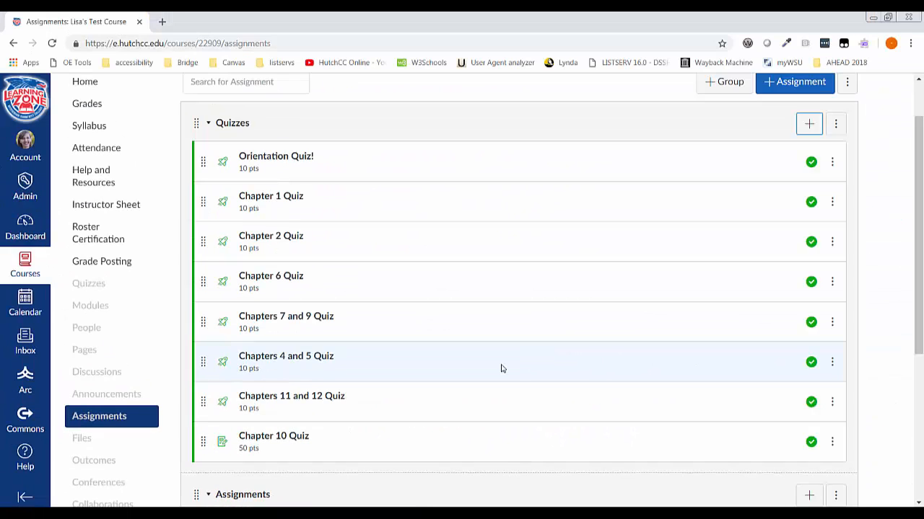
scroll(510, 366, down, 3)
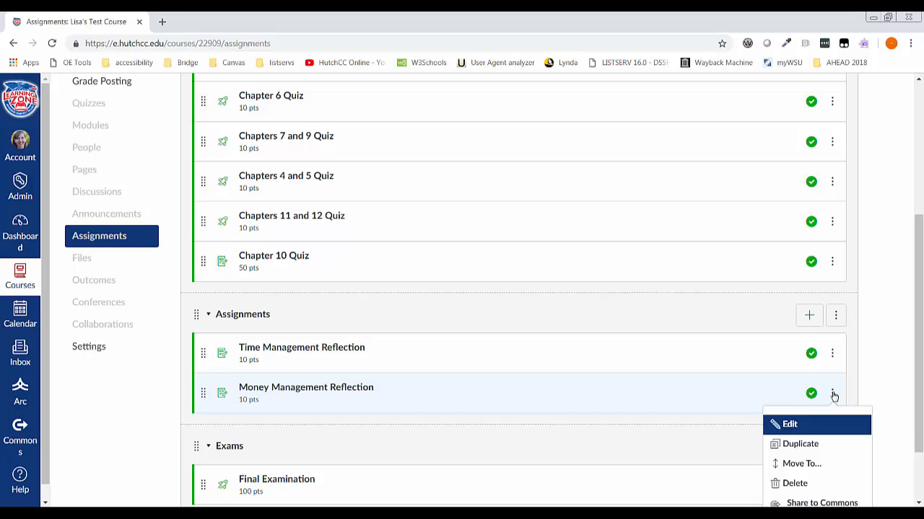
click(794, 445)
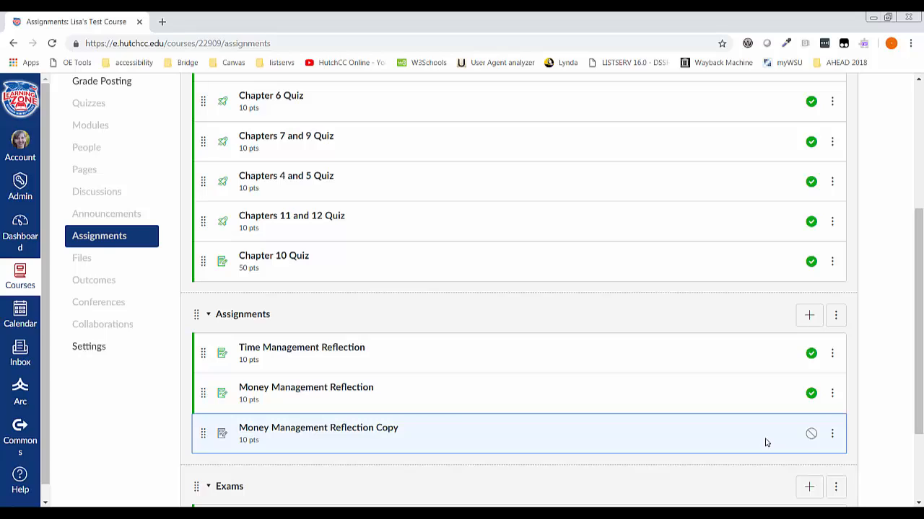
click(809, 436)
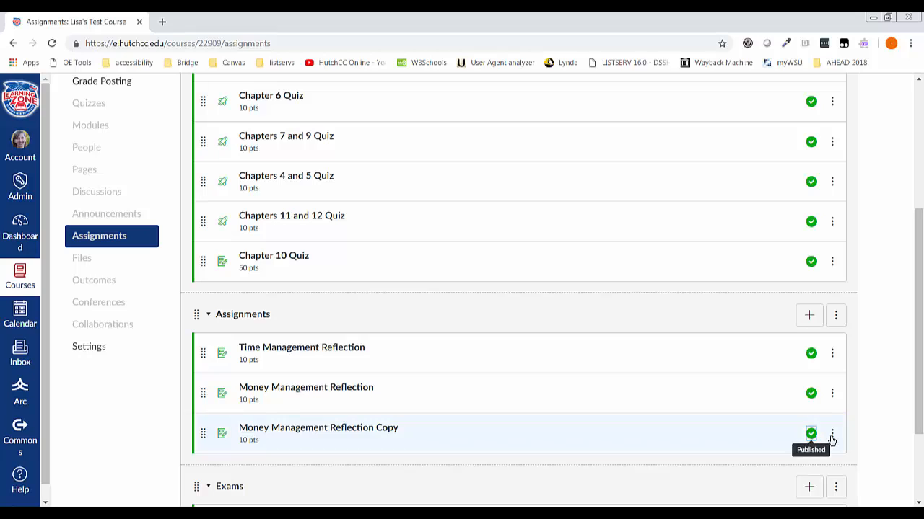
Rename the Money Management Reflection Copy assignment to "Test Taking Reflection" and save it.
click(831, 434)
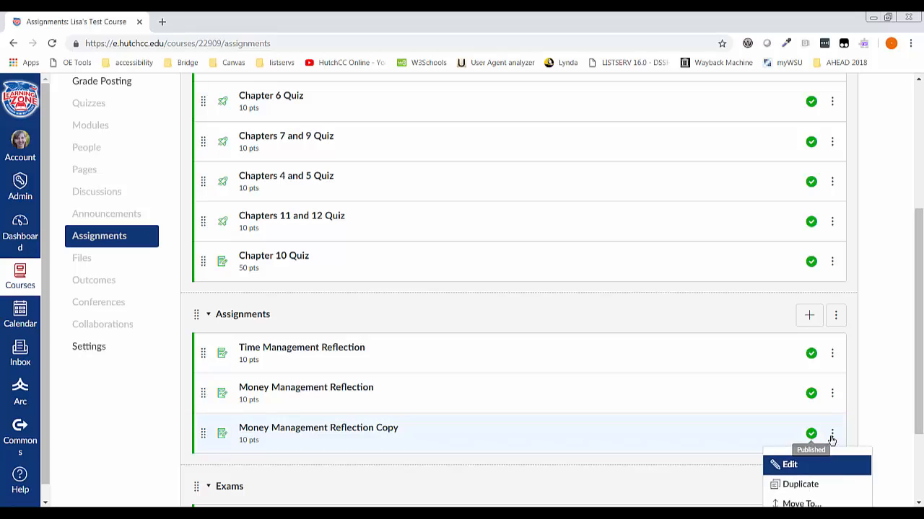
click(803, 466)
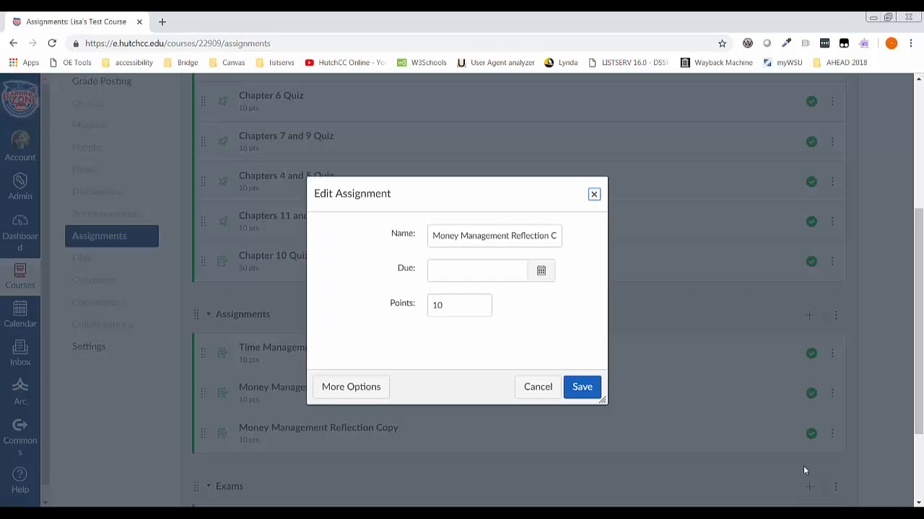
triple_click(460, 236)
text(Te)
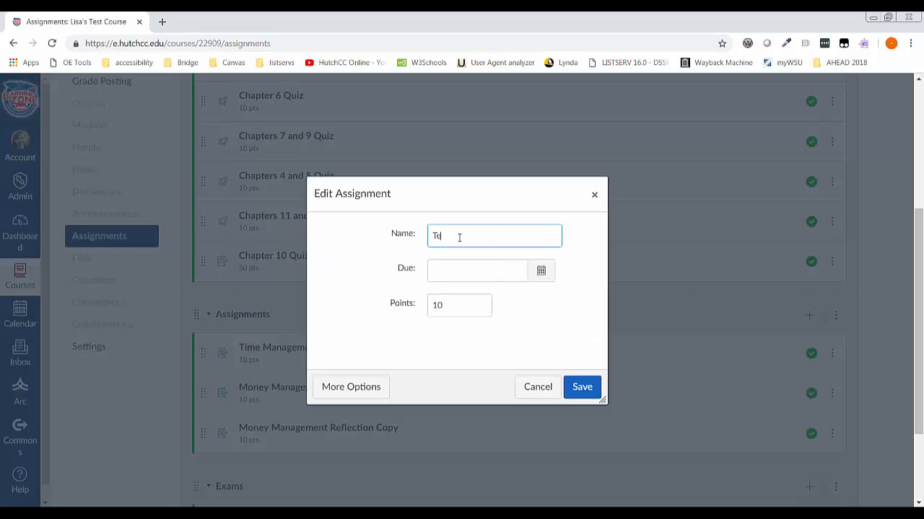
text(st Taking Reflection)
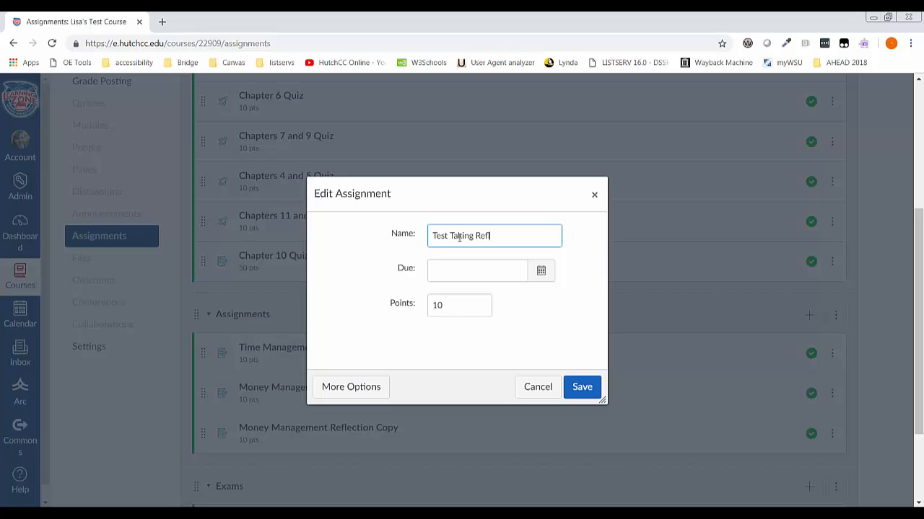
click(588, 387)
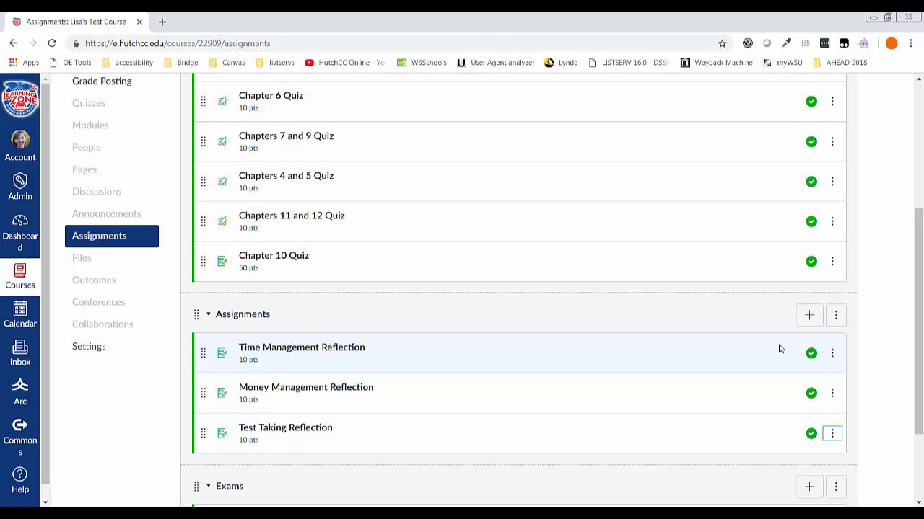
Open the course gradebook and examine the columns for the new quiz and the reflection assignments.
scroll(364, 326, down, 2)
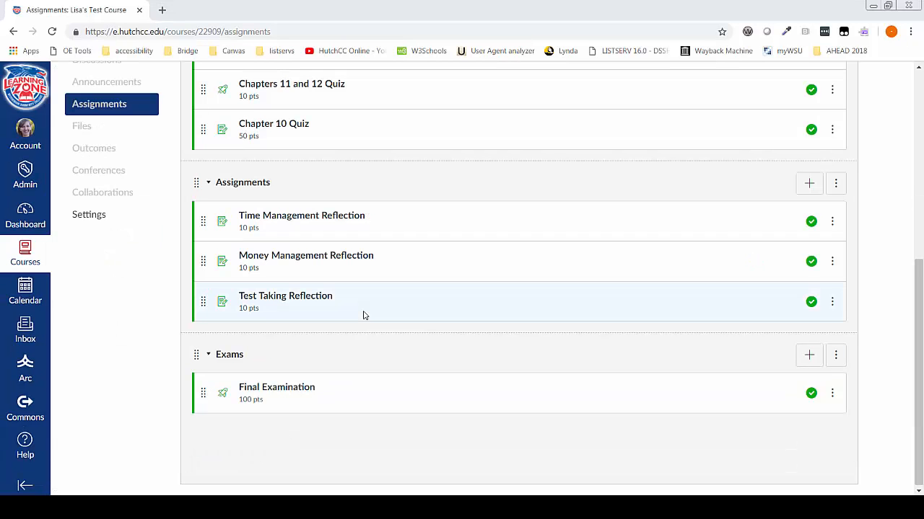
scroll(123, 280, up, 5)
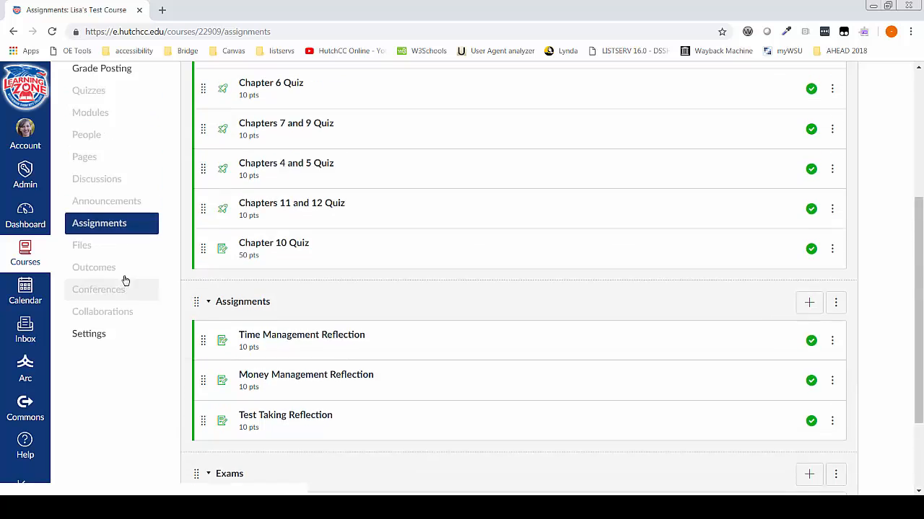
click(105, 158)
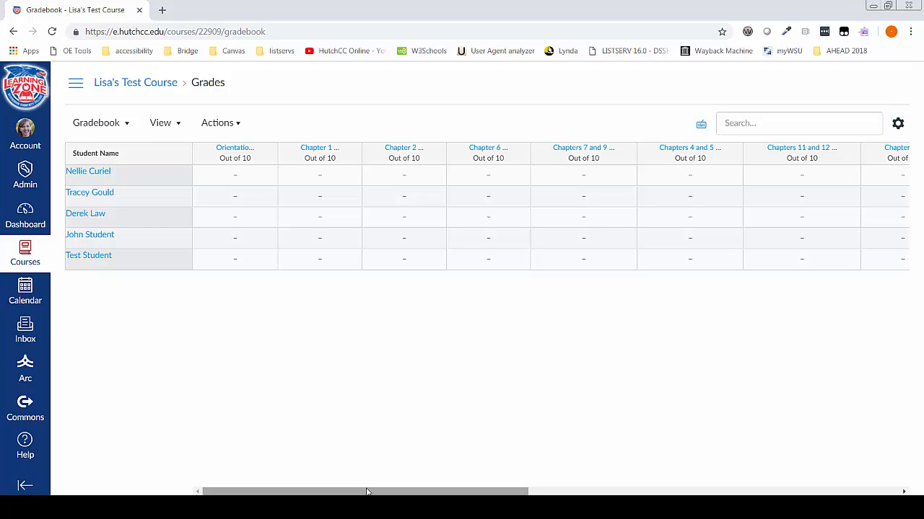
drag(366, 491, 605, 484)
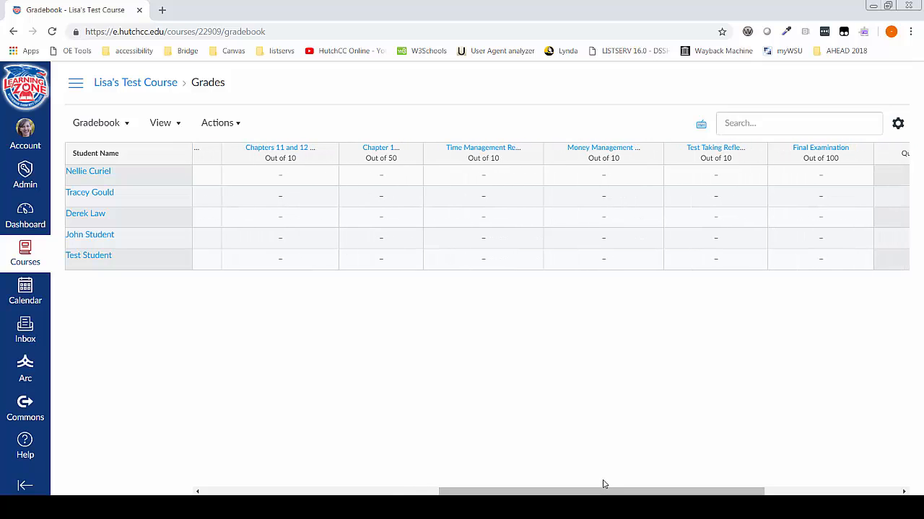